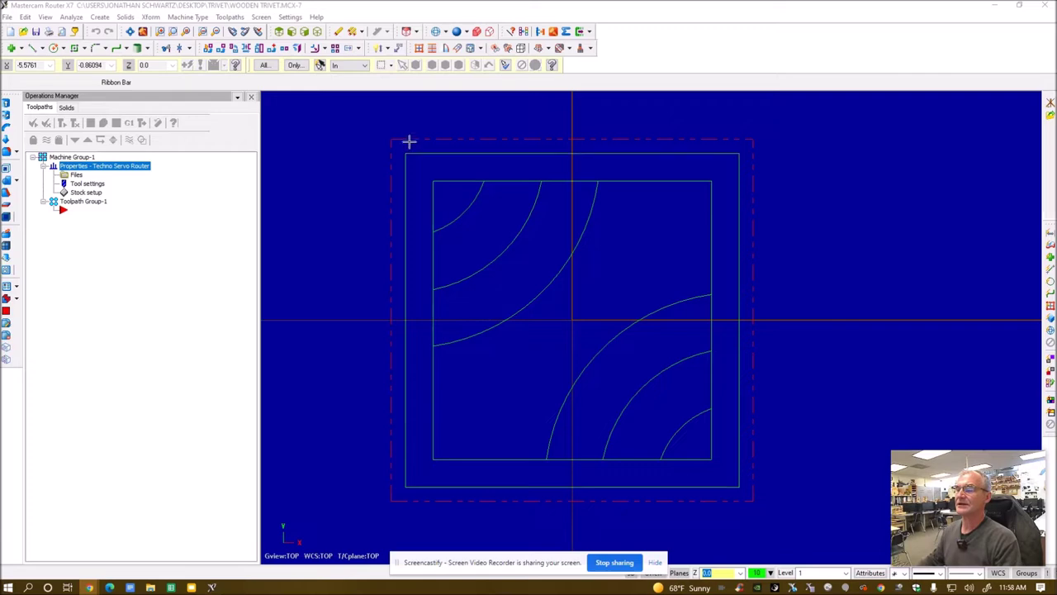
pyautogui.click(70, 194)
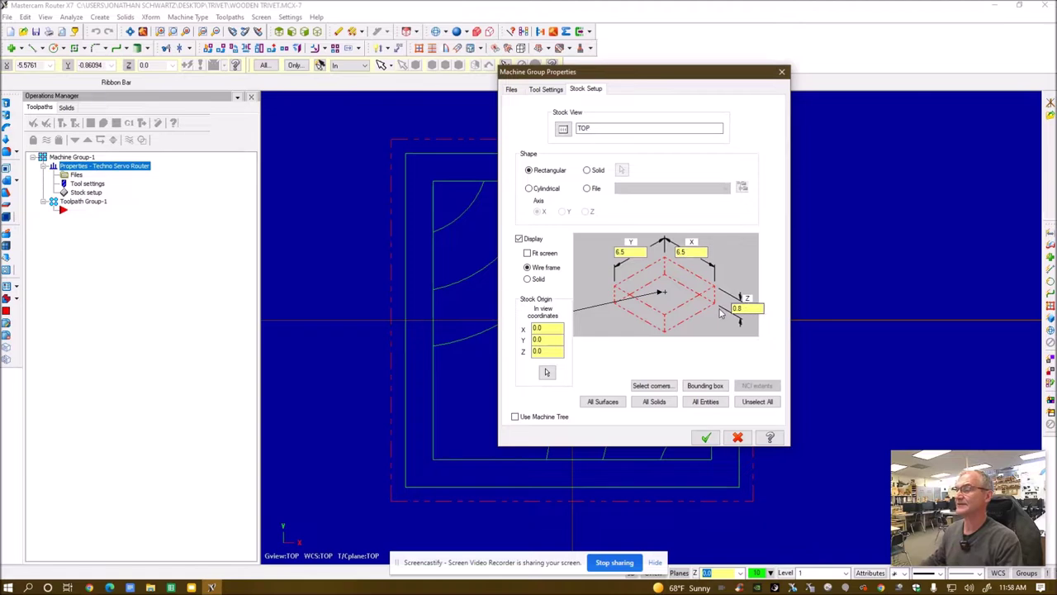
pyautogui.click(782, 72)
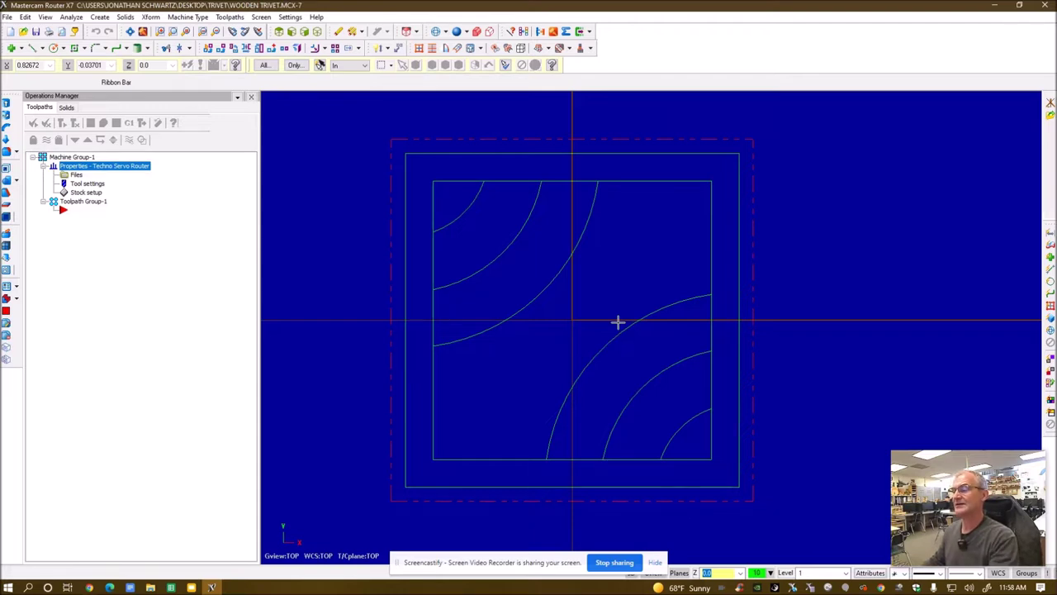
pyautogui.click(207, 47)
# Chain the six trivet arcs, small through large on both sides, into a new 2D contour toolpath
pyautogui.click(536, 213)
pyautogui.click(588, 210)
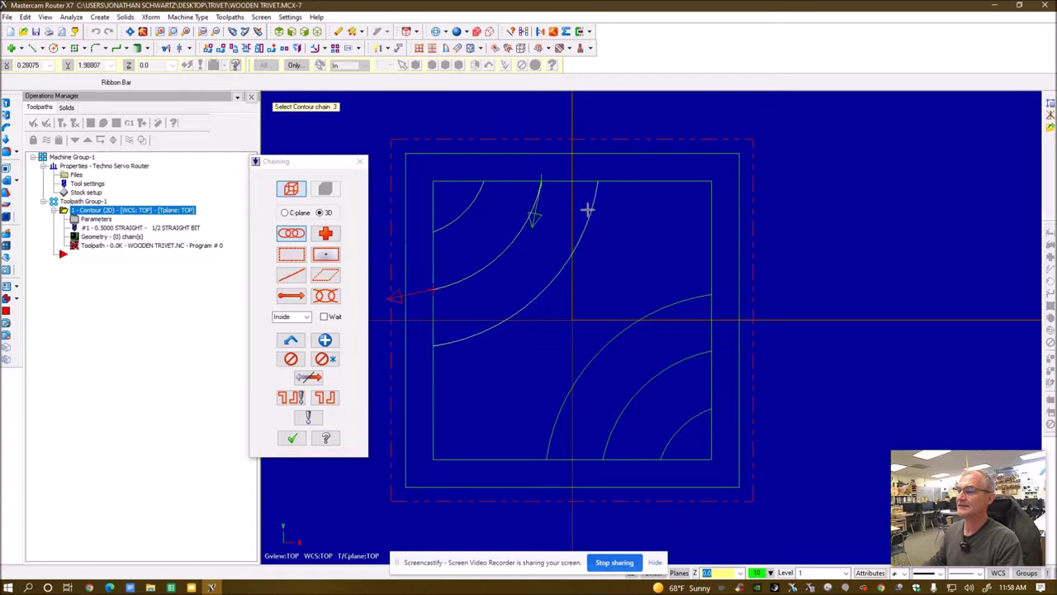
pyautogui.click(689, 295)
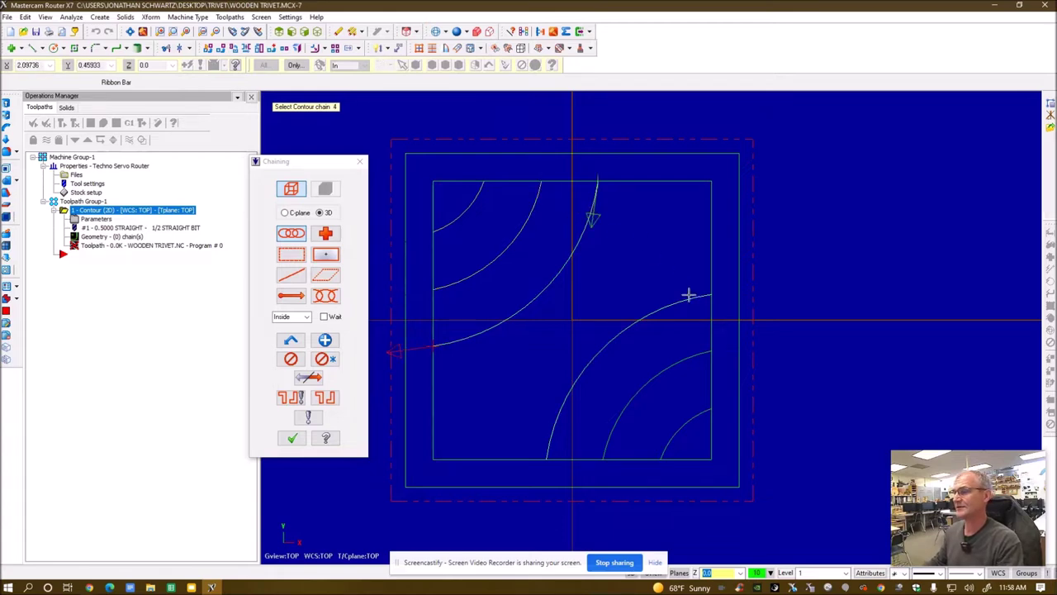
pyautogui.click(689, 355)
pyautogui.click(700, 415)
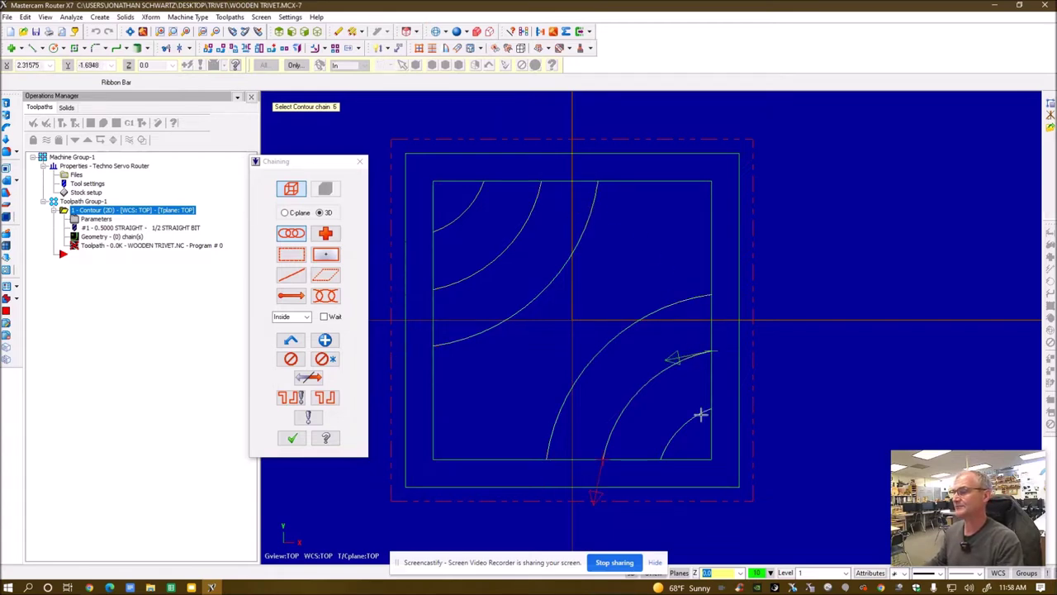
pyautogui.click(699, 417)
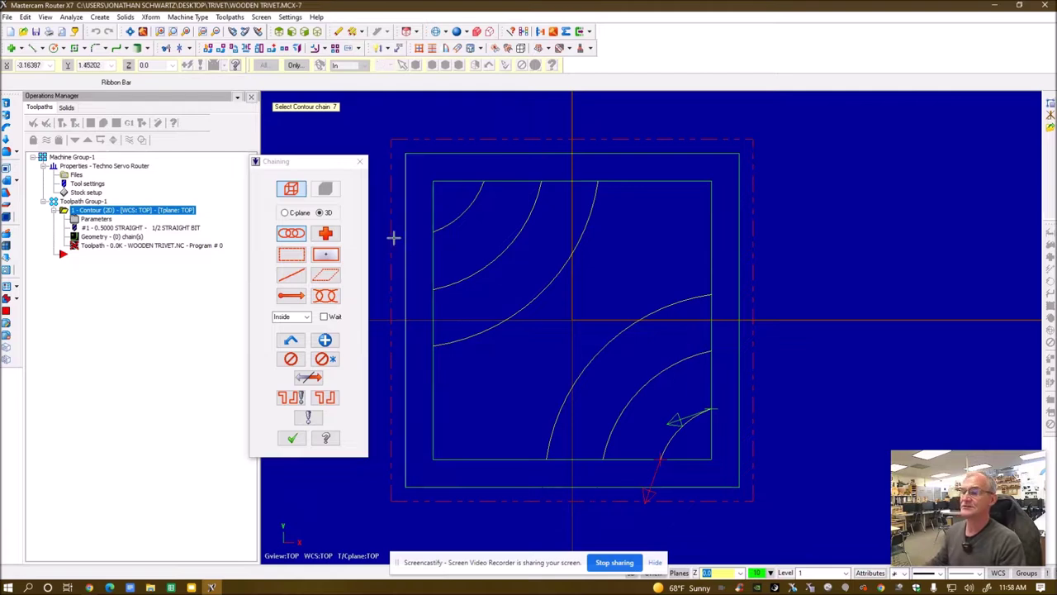
pyautogui.click(292, 438)
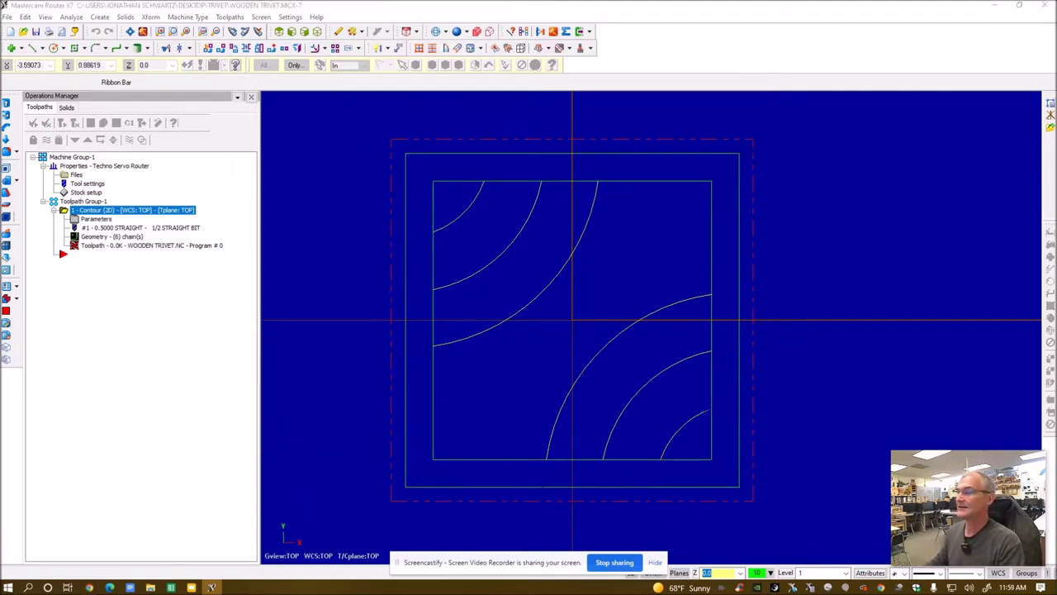
pyautogui.moveTo(826, 74); pyautogui.dragTo(245, 98)
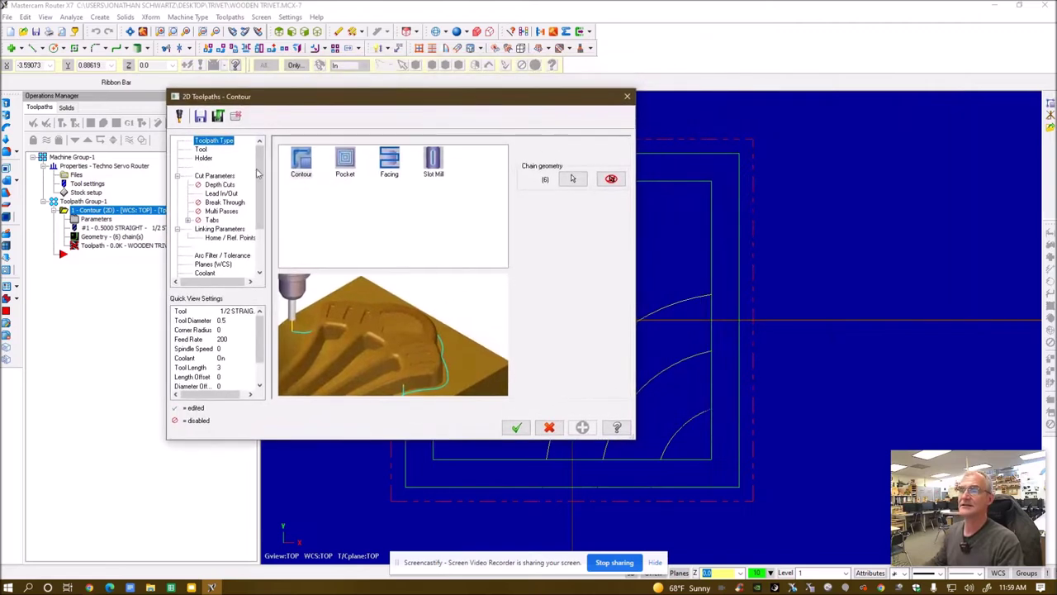
# On the Tool page, pick the 1/2 BALL CUTTER and enter feed rate 100, plunge rate 50
pyautogui.click(202, 150)
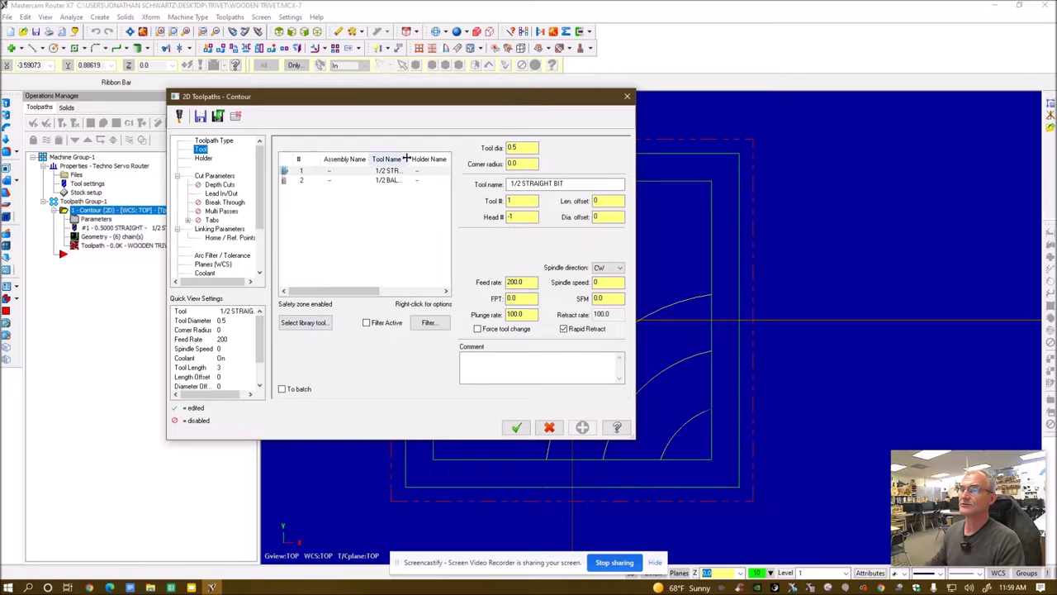
pyautogui.moveTo(405, 157); pyautogui.dragTo(446, 158)
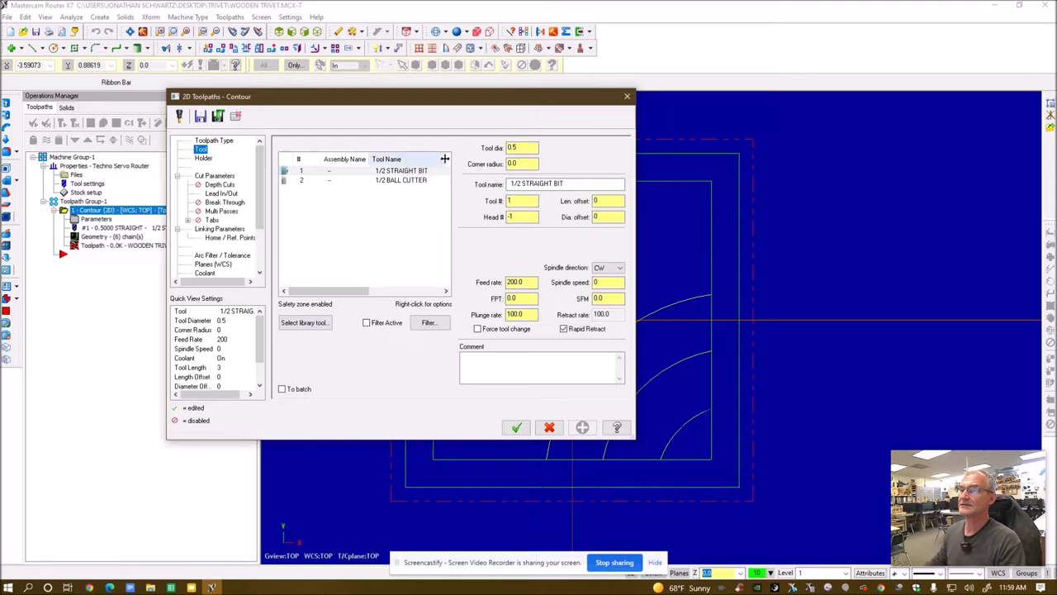
pyautogui.click(402, 181)
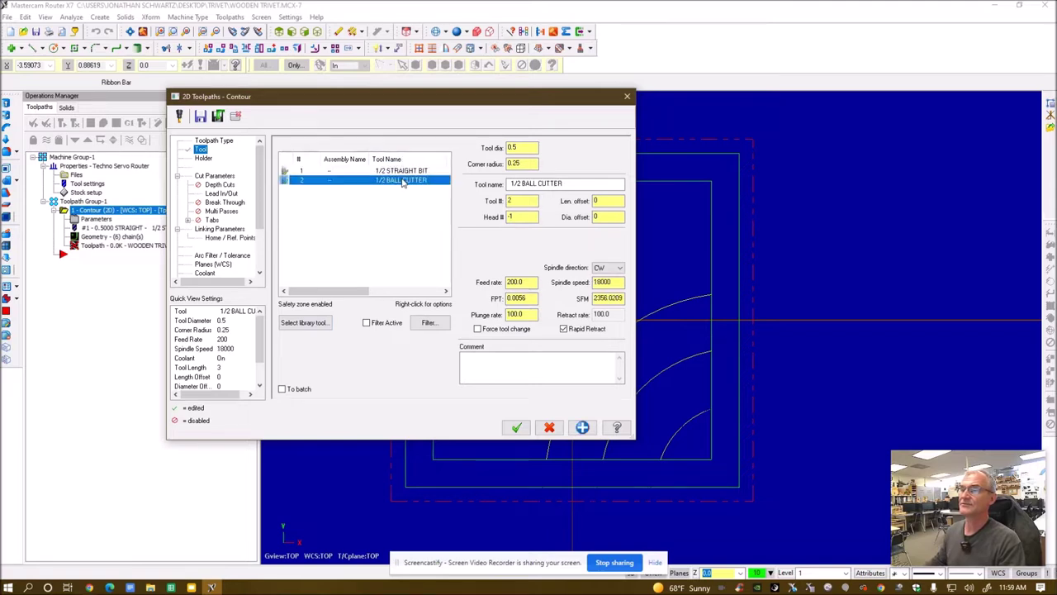
pyautogui.click(530, 282)
pyautogui.moveTo(530, 282); pyautogui.dragTo(500, 285)
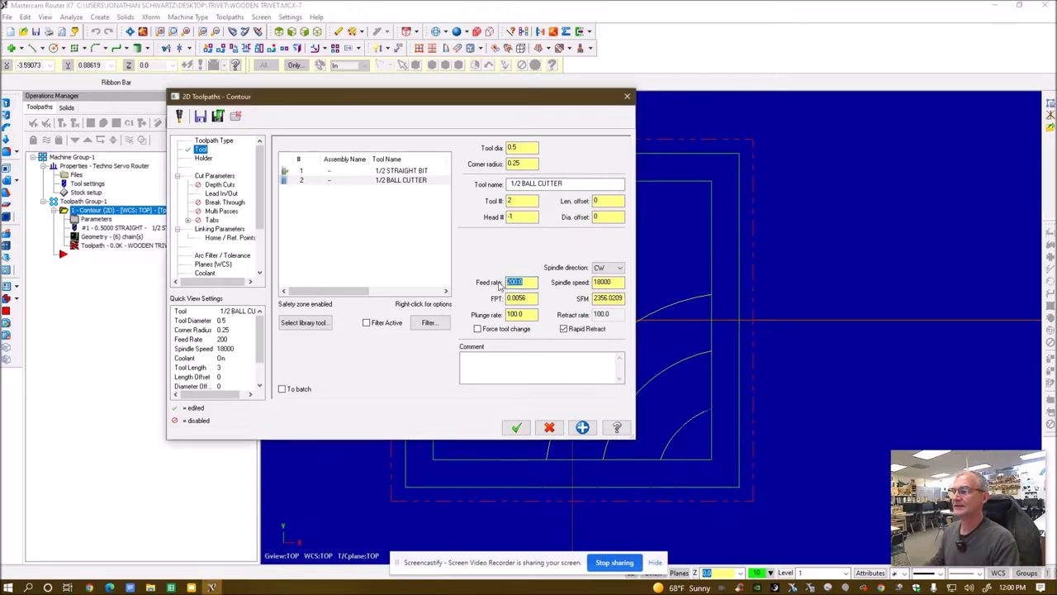
pyautogui.write('100')
pyautogui.press('Tab')
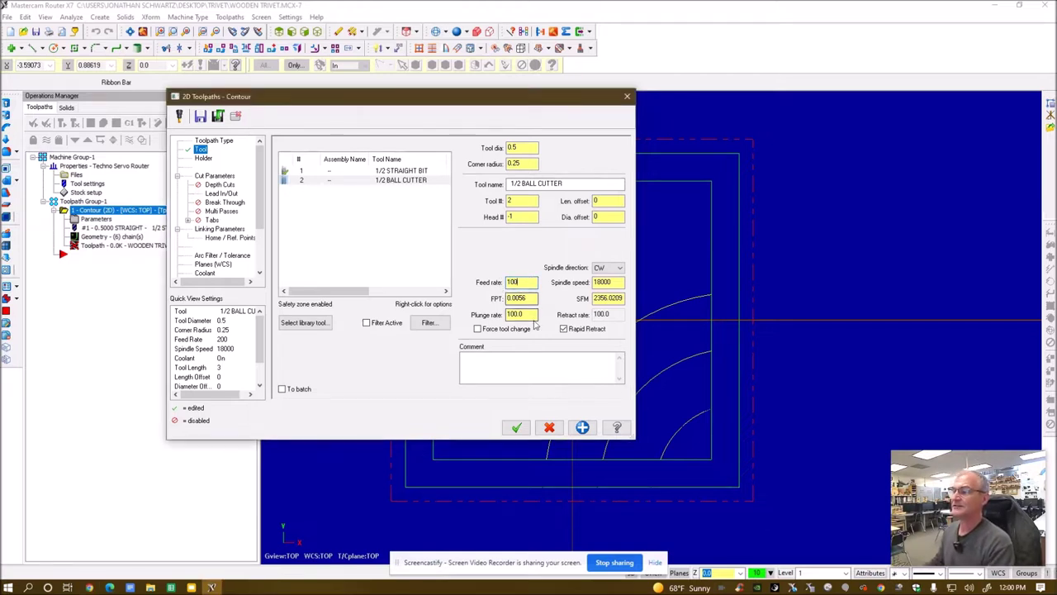
pyautogui.write('50')
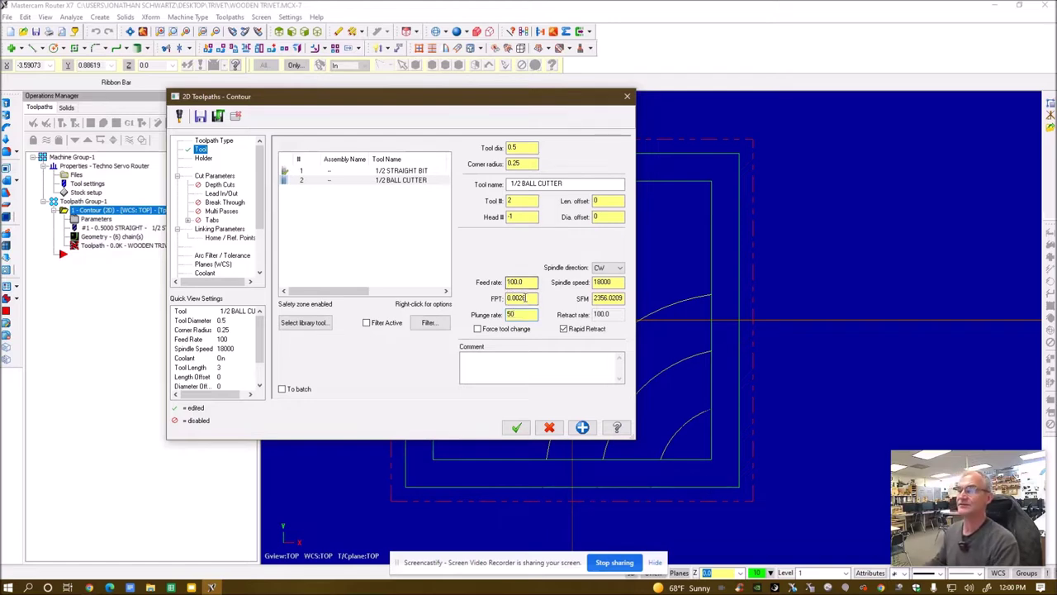
pyautogui.click(518, 282)
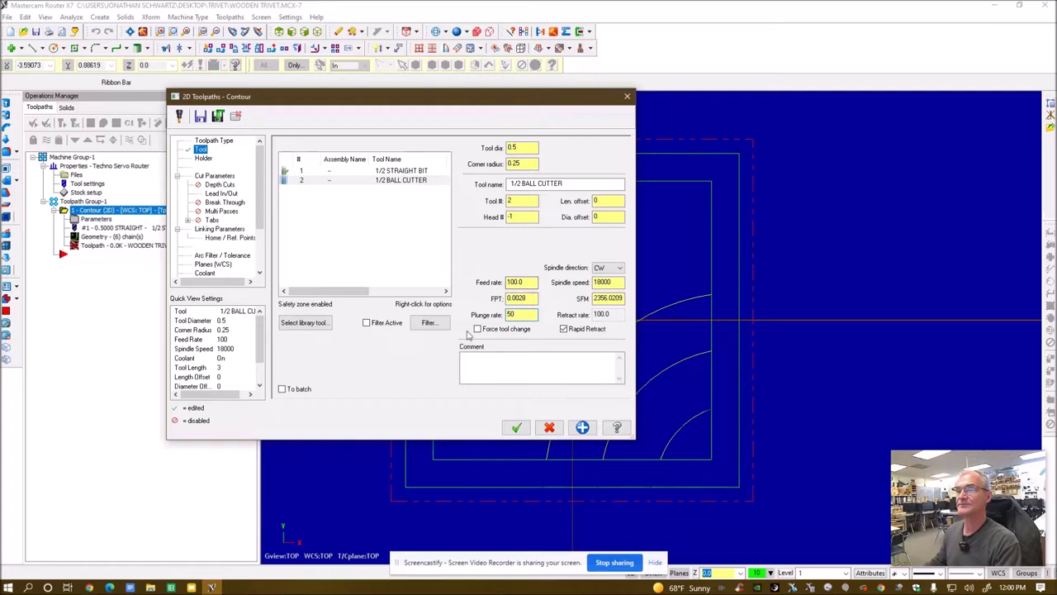
pyautogui.click(204, 158)
# Set Compensation type to Off on the contour's Cut Parameters page
pyautogui.click(213, 176)
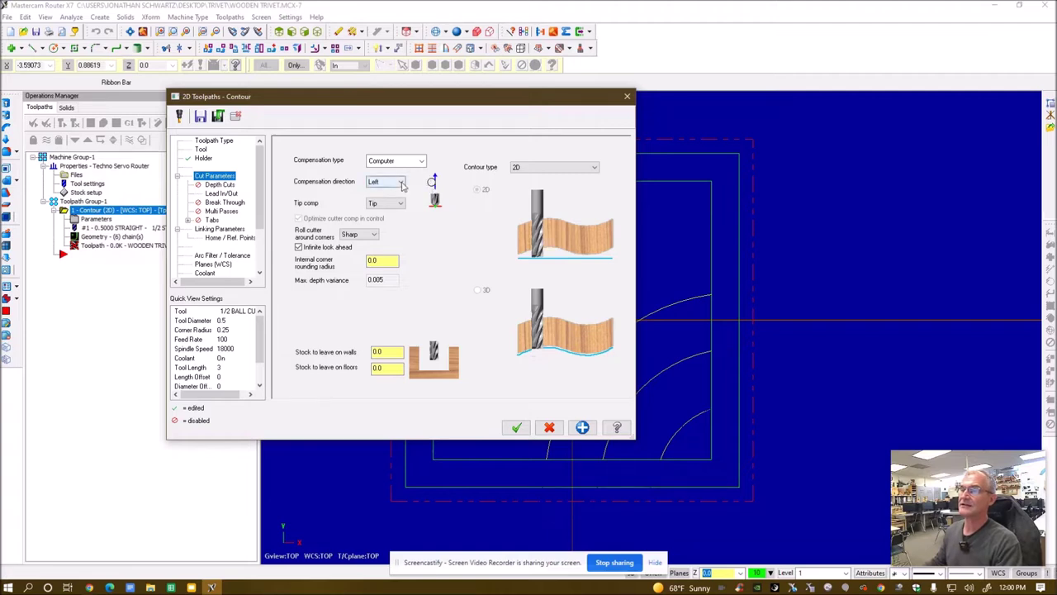
pyautogui.click(421, 160)
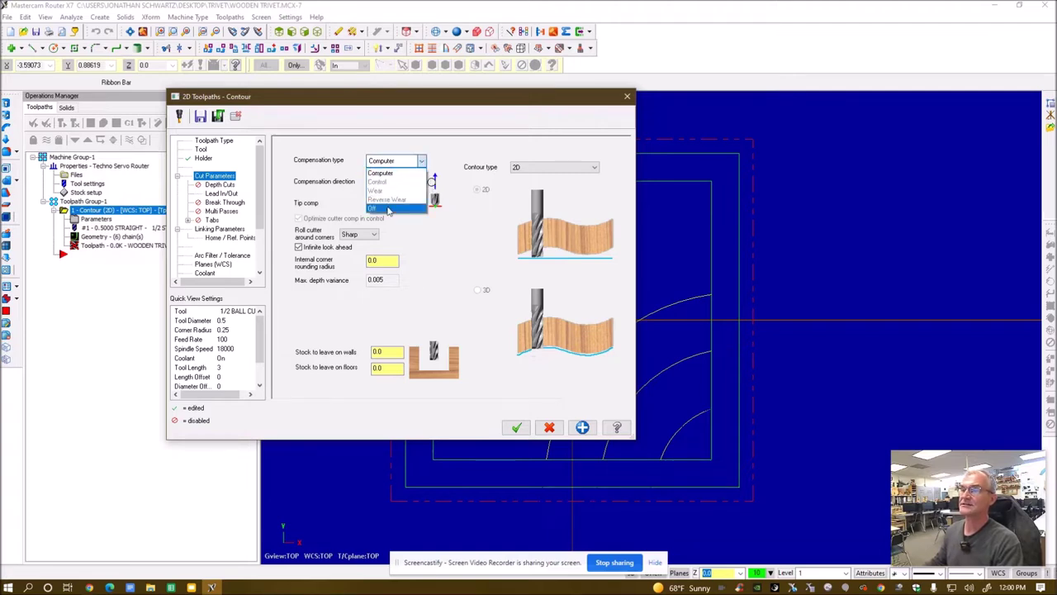
pyautogui.click(389, 209)
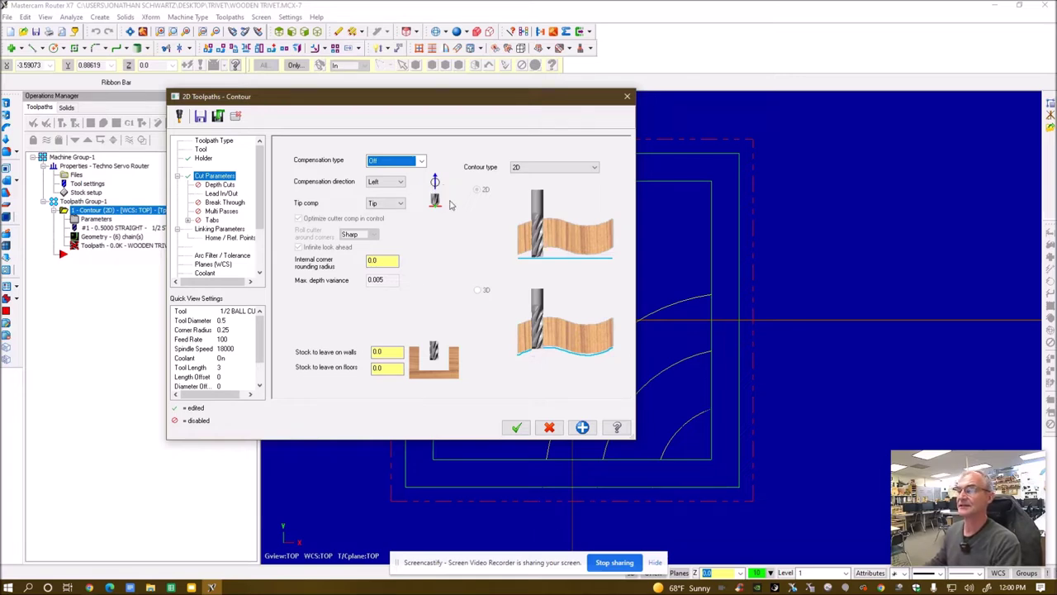
pyautogui.click(583, 426)
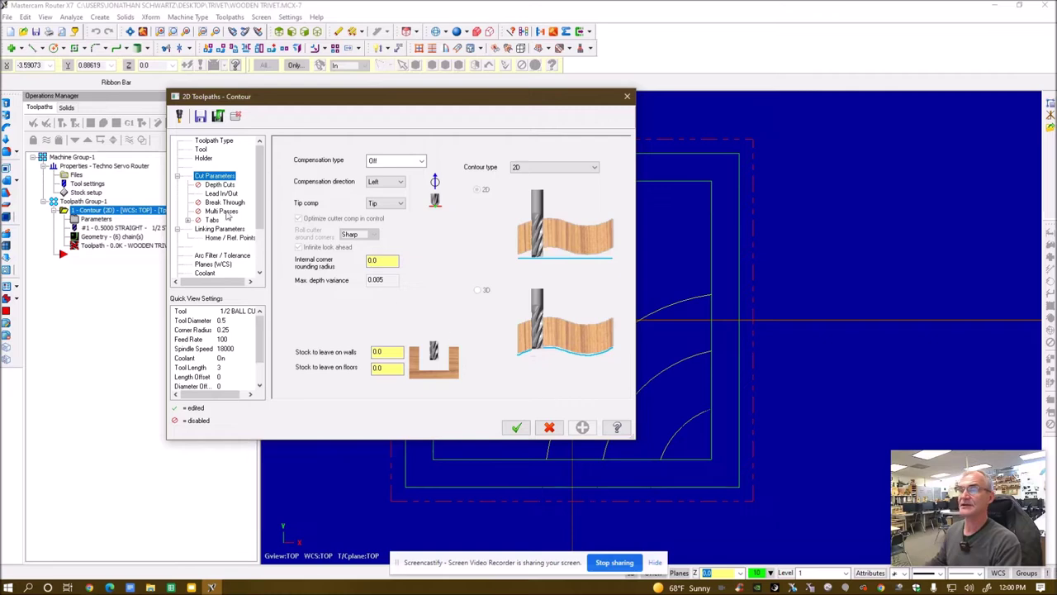
pyautogui.click(220, 184)
# Turn on Depth cuts with Max rough step 0.4 and uncheck Lead In/Out
pyautogui.click(318, 175)
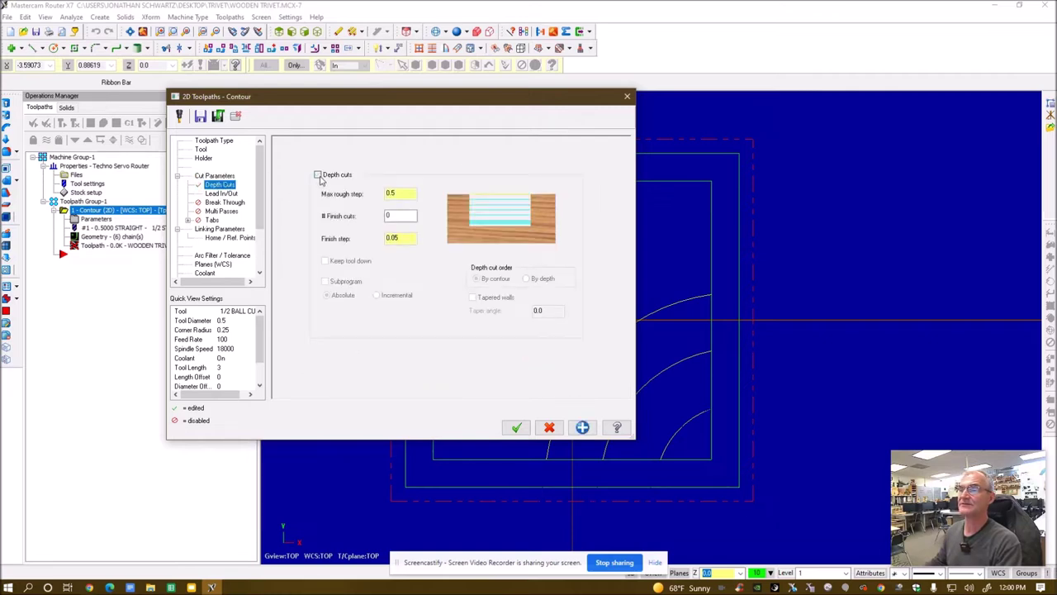
pyautogui.doubleClick(389, 193)
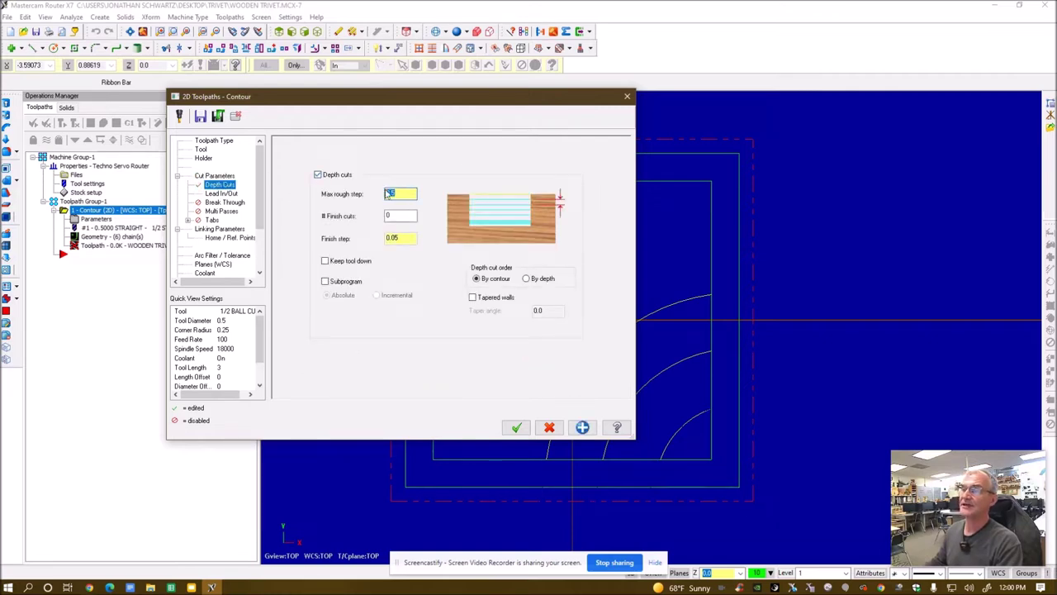
pyautogui.press('BackSpace')
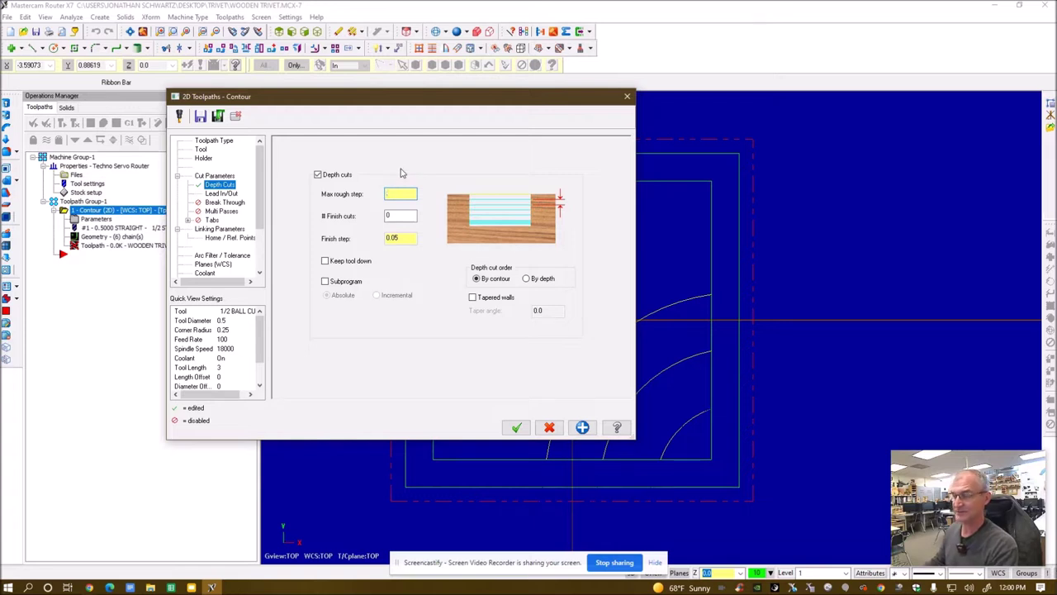
pyautogui.write('4')
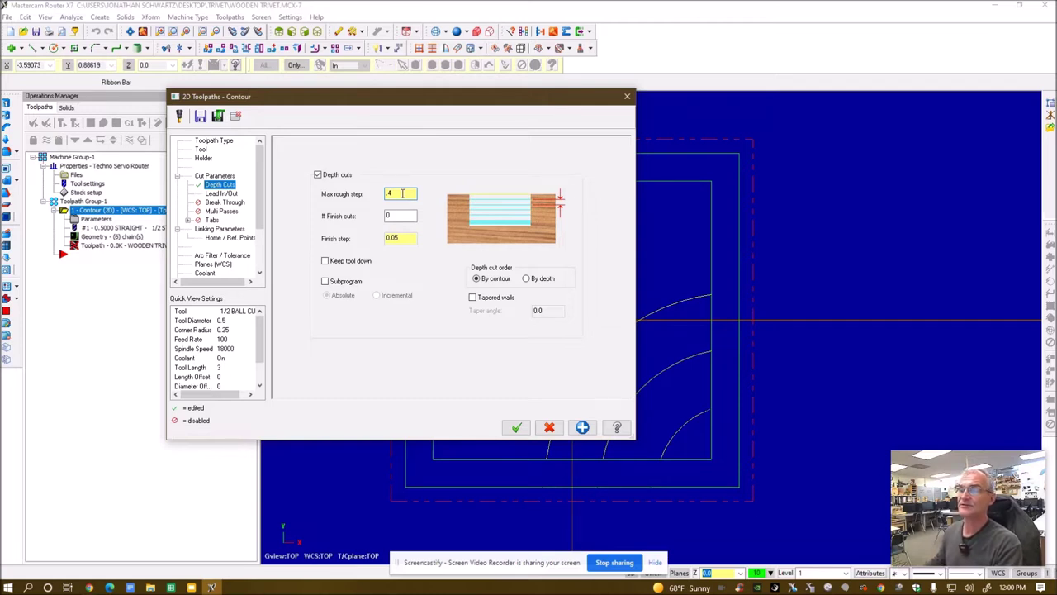
pyautogui.write('0.4')
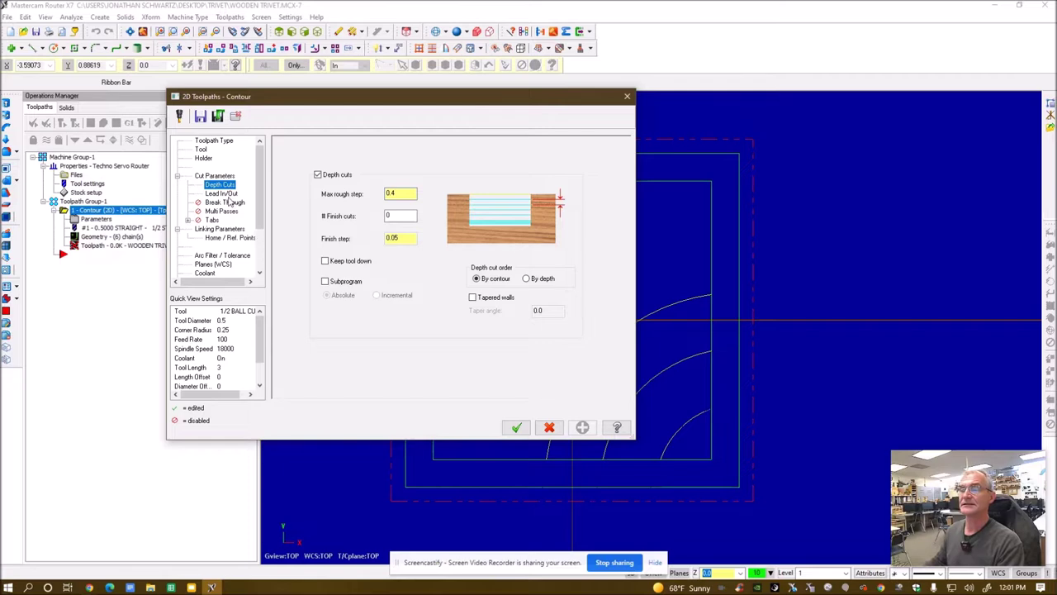
pyautogui.click(227, 193)
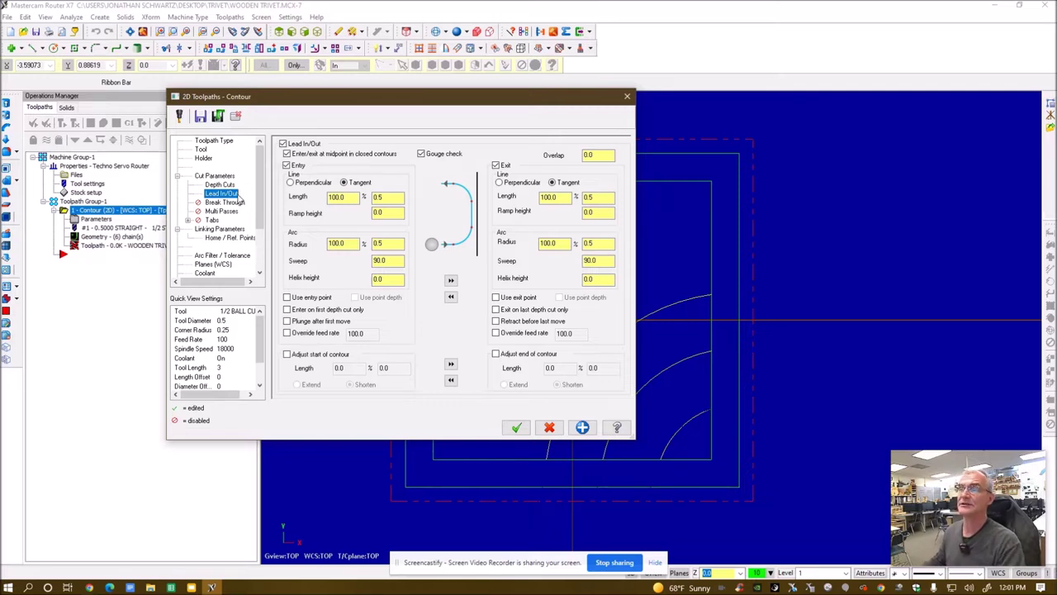
pyautogui.click(285, 145)
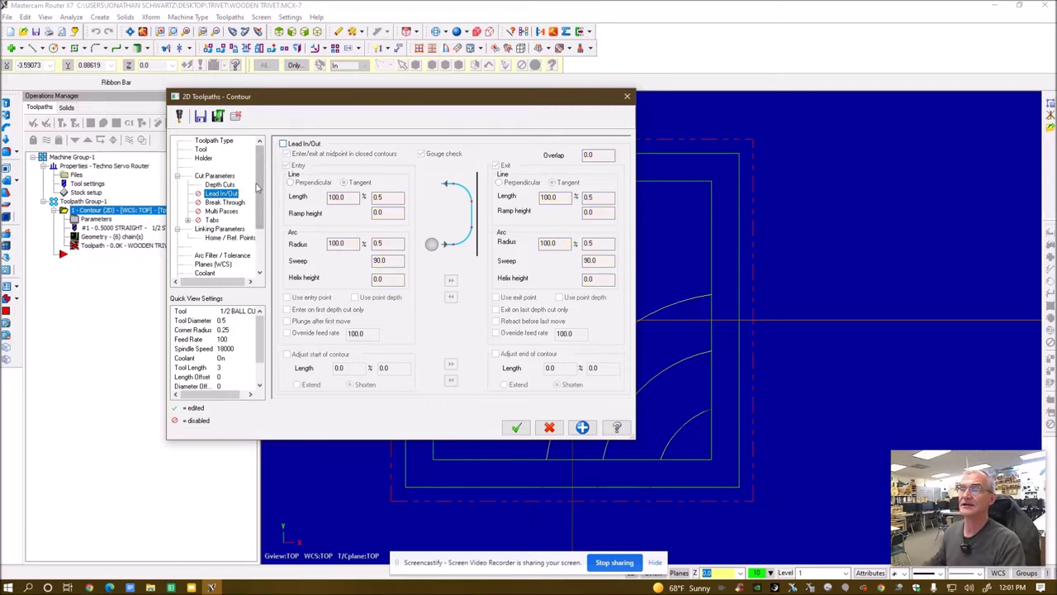
# In Linking Parameters, set an absolute Depth of -0.6 and accept the contour
pyautogui.click(233, 202)
pyautogui.click(230, 211)
pyautogui.click(218, 221)
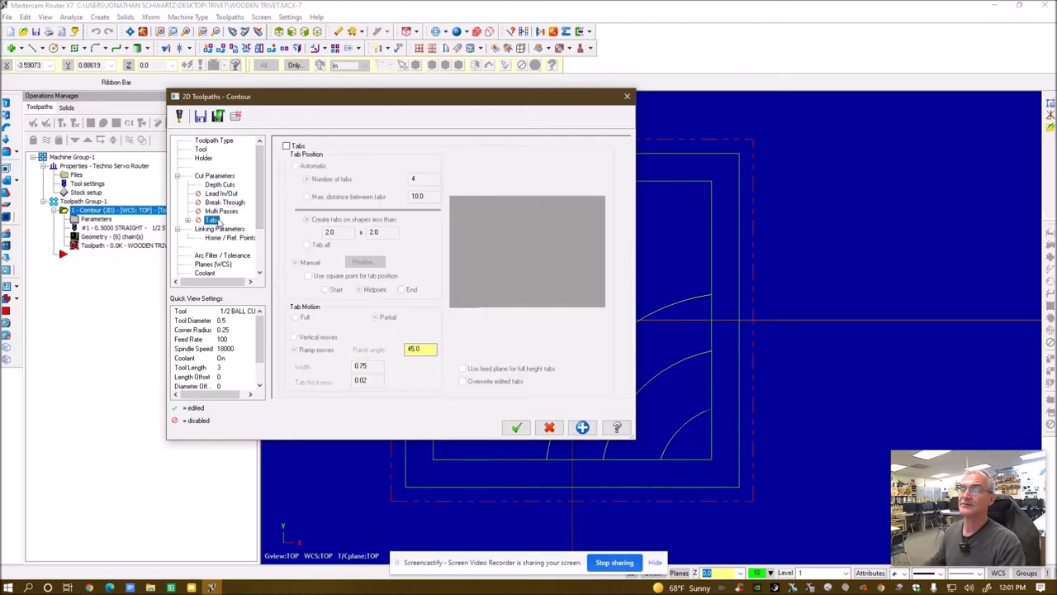
pyautogui.click(220, 229)
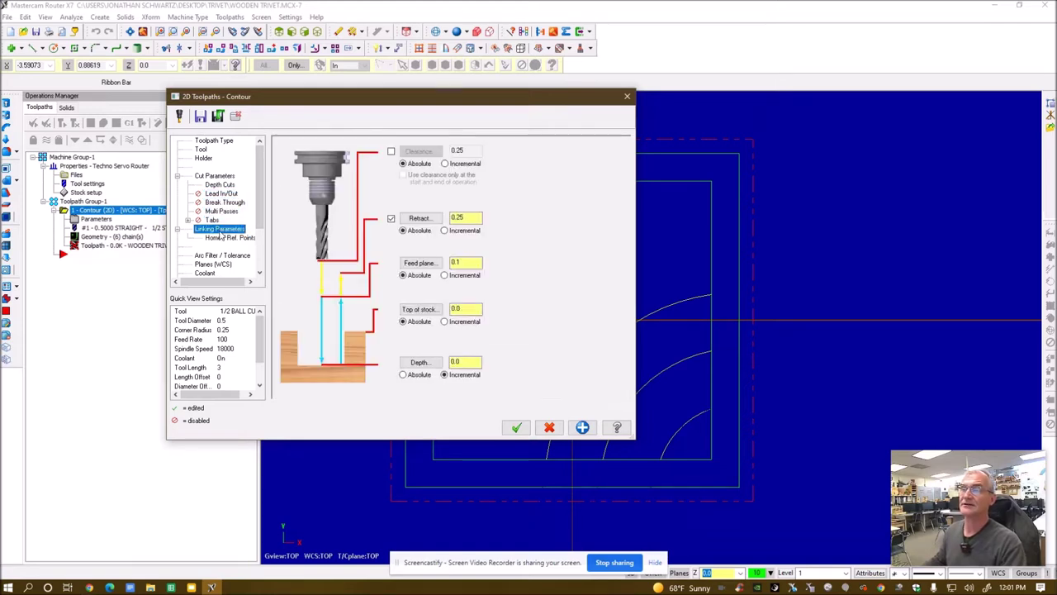
pyautogui.click(402, 375)
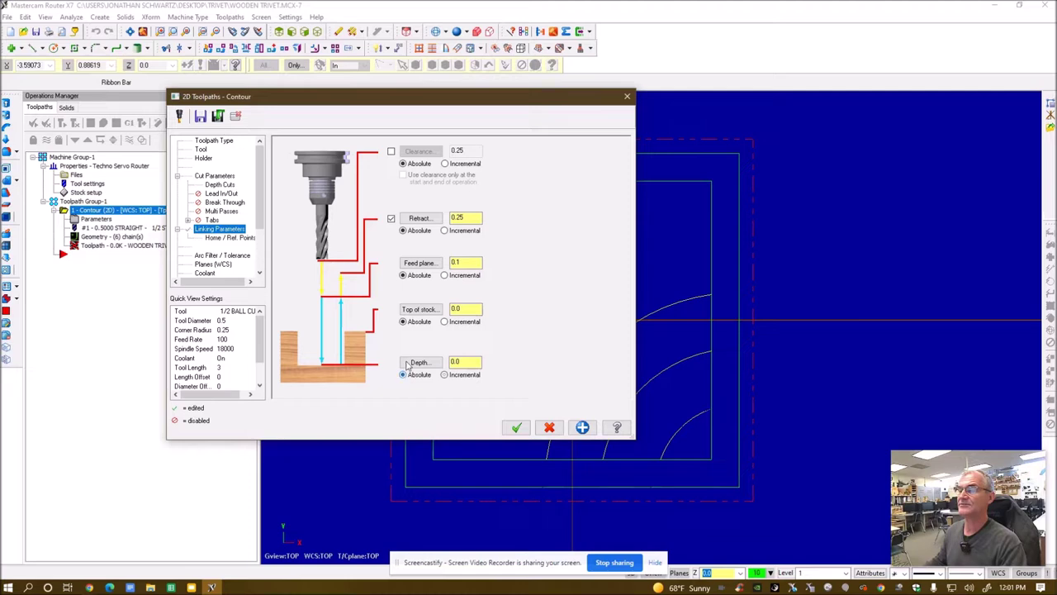
pyautogui.doubleClick(464, 362)
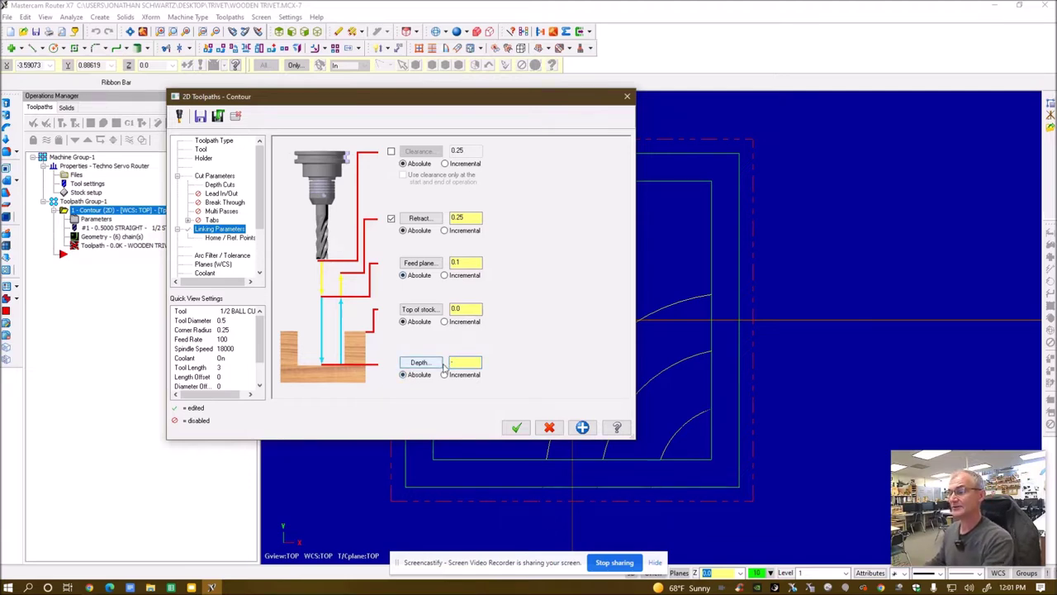
pyautogui.write('-')
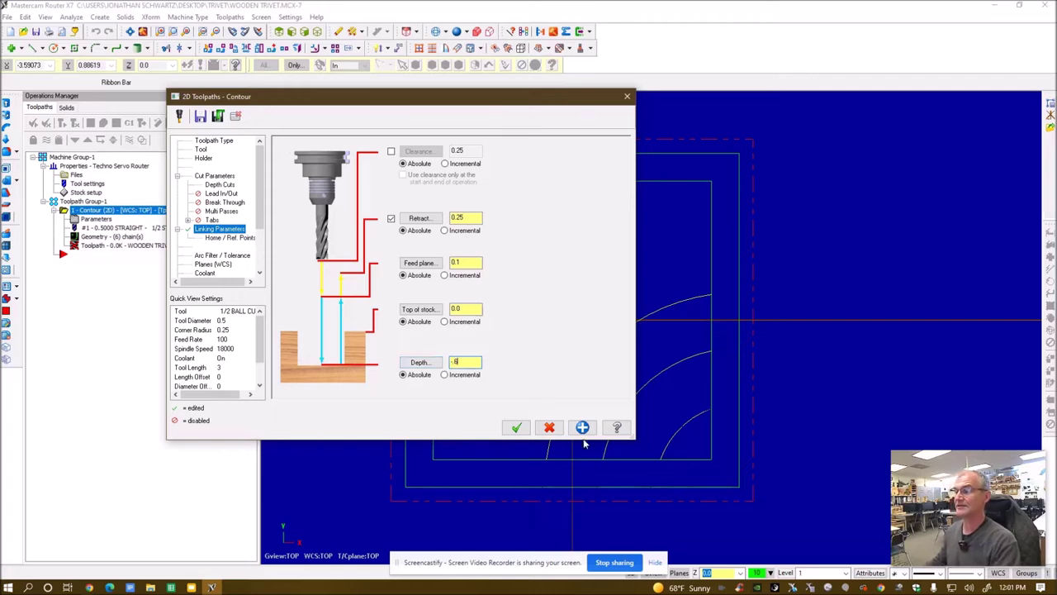
pyautogui.write('0.6')
pyautogui.click(516, 427)
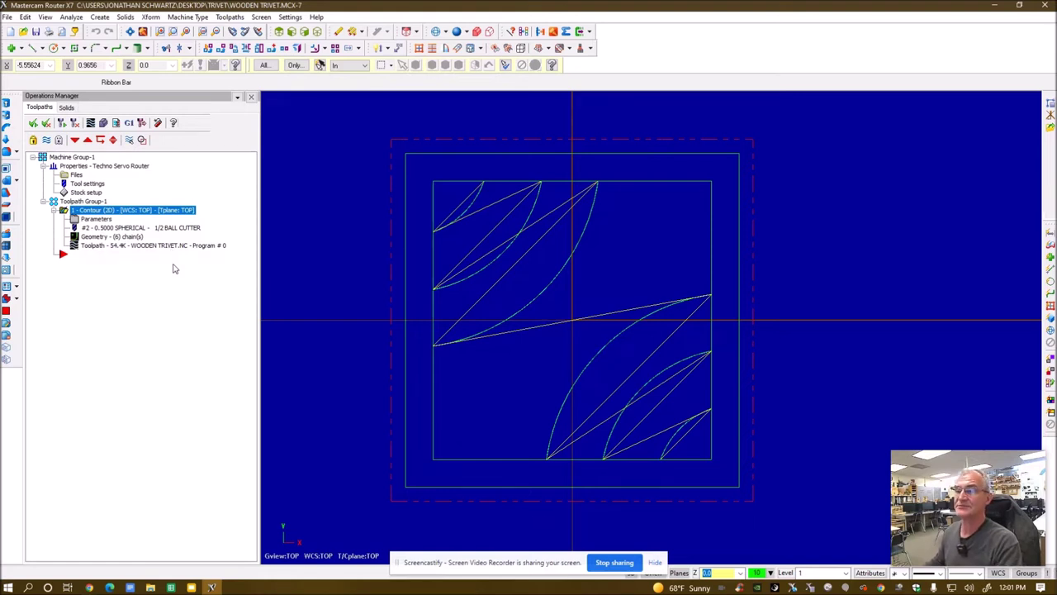
# Post the selected contour operation to generate WOODEN TRIVET.NC
pyautogui.click(103, 123)
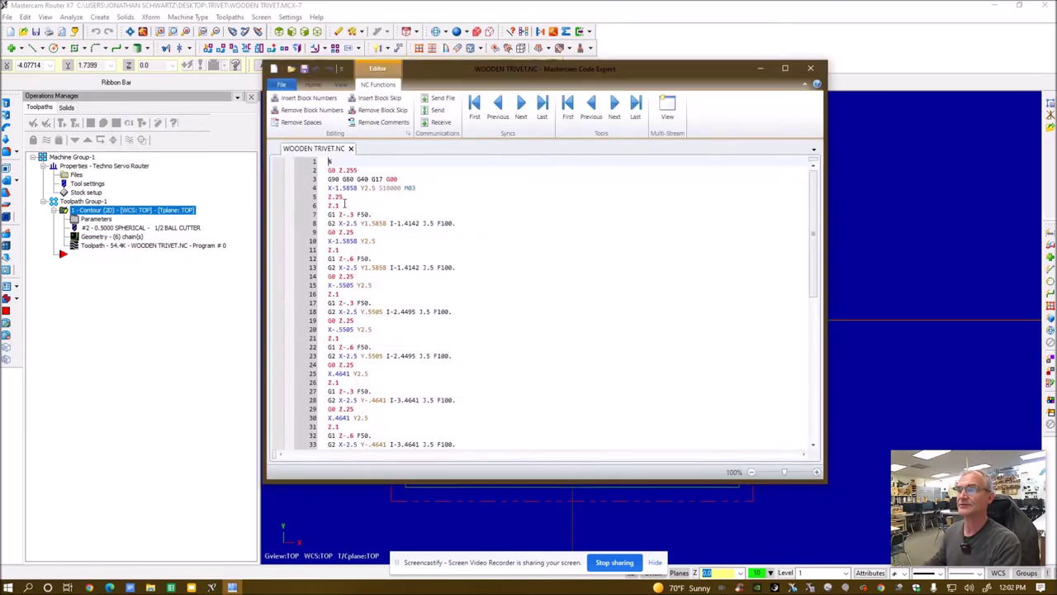
pyautogui.scroll(-8, 518, 281)
pyautogui.scroll(-4, 570, 291)
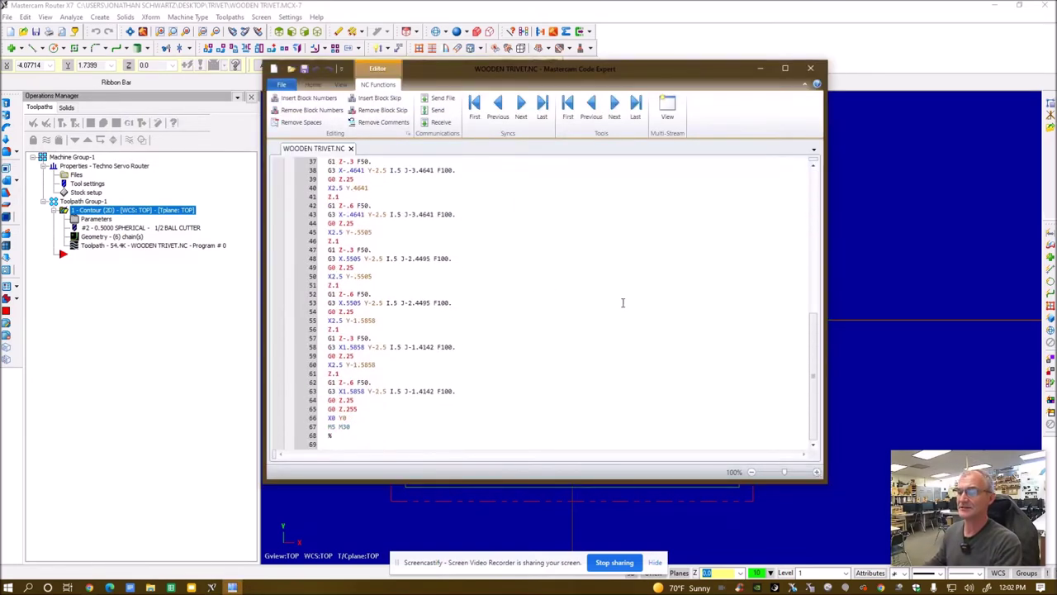